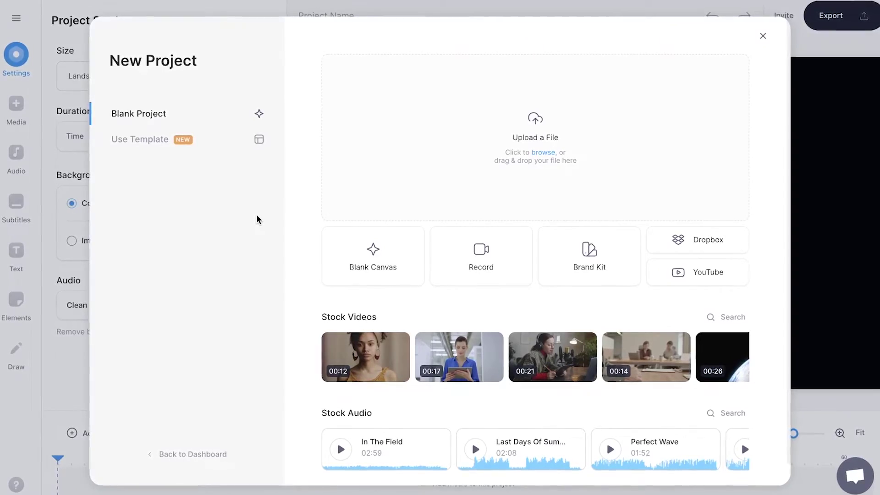
Upload the cat clip IMG_3143.MOV from the Mac's Clips folder into the project
left_click(372, 188)
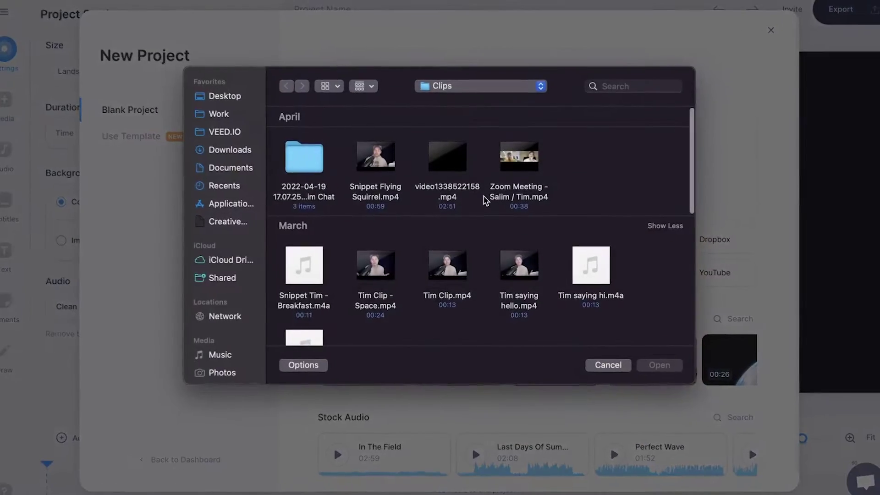
scroll(481, 195, "down", 5)
left_click(366, 261)
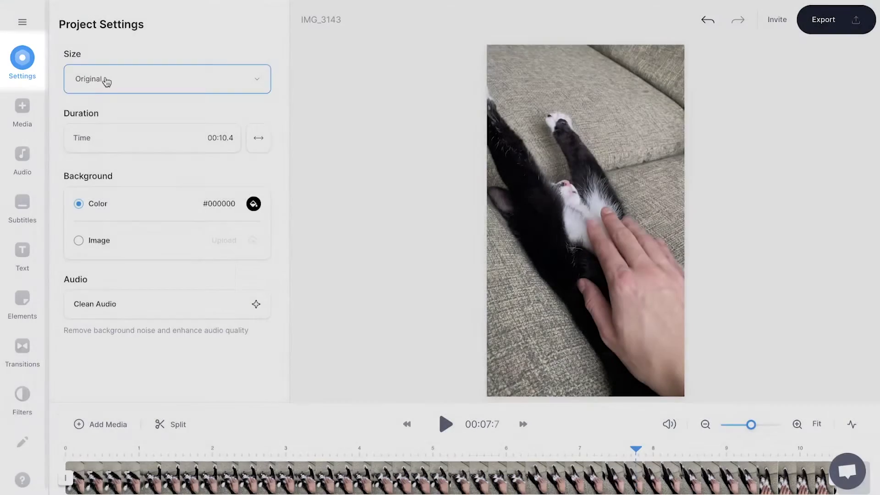
Set the project canvas size to Square 1:1
left_click(105, 82)
scroll(177, 187, "down", 3)
scroll(233, 247, "down", 4)
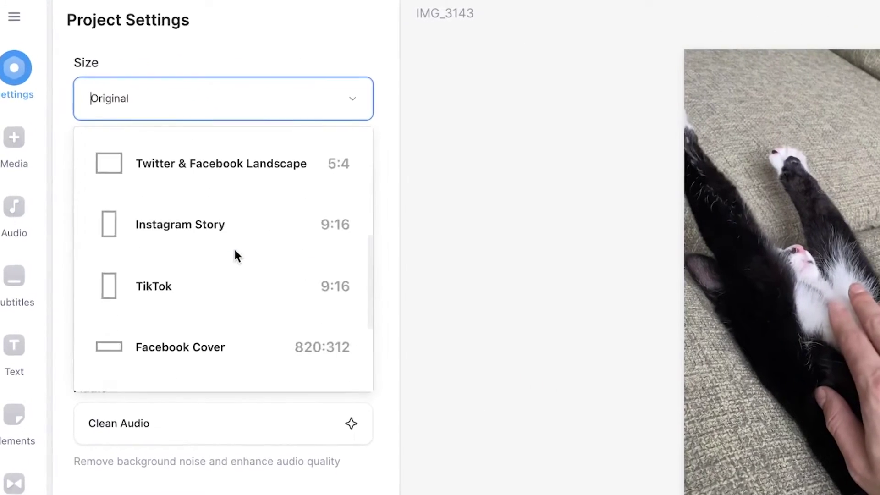
scroll(234, 248, "up", 6)
scroll(236, 256, "up", 2)
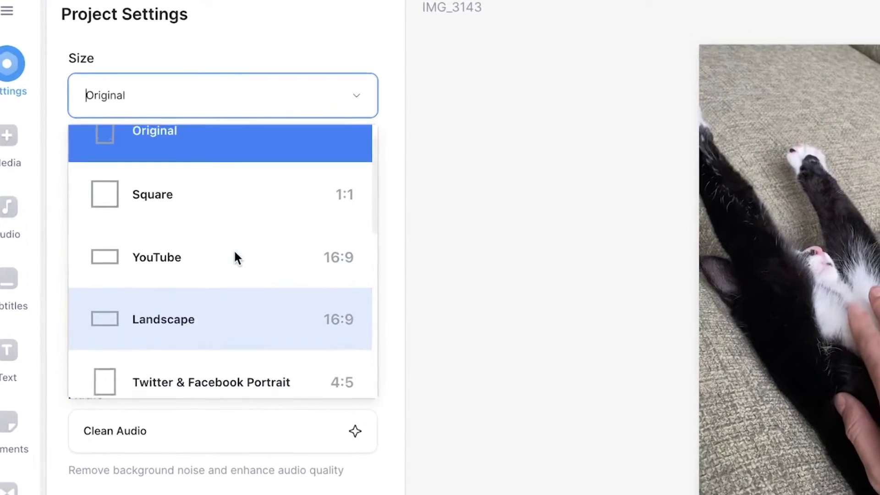
left_click(240, 210)
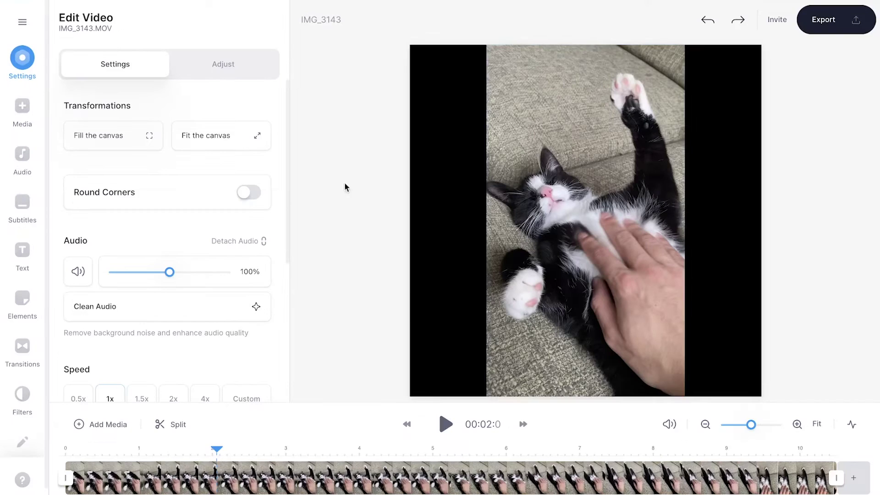
Scale the cat video to fill the whole square canvas
left_click(573, 137)
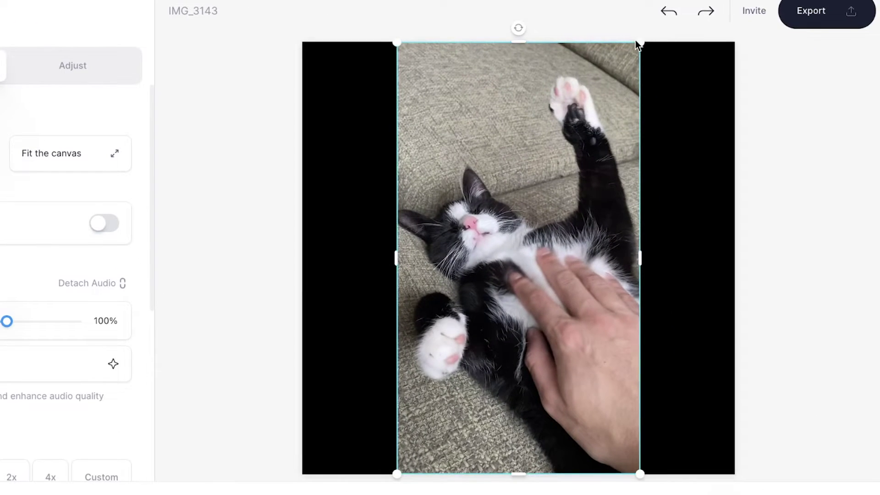
left_click_drag(635, 40, 626, 118)
left_click_drag(450, 253, 472, 222)
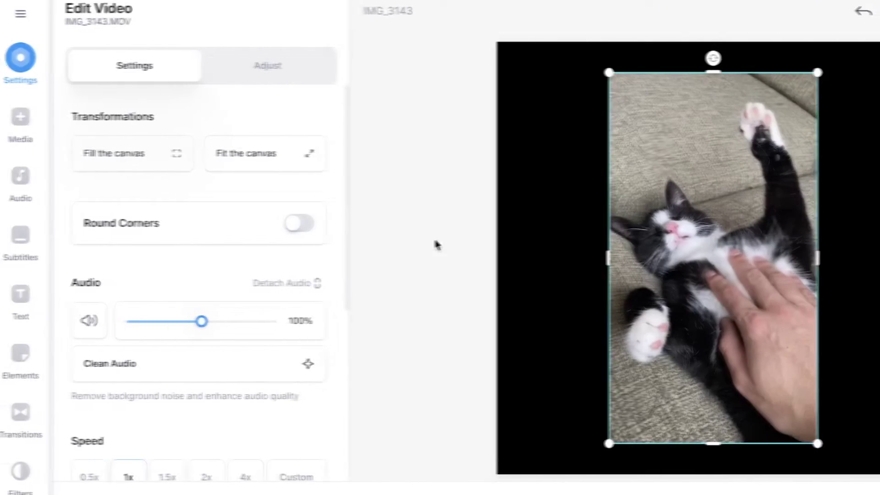
left_click(114, 146)
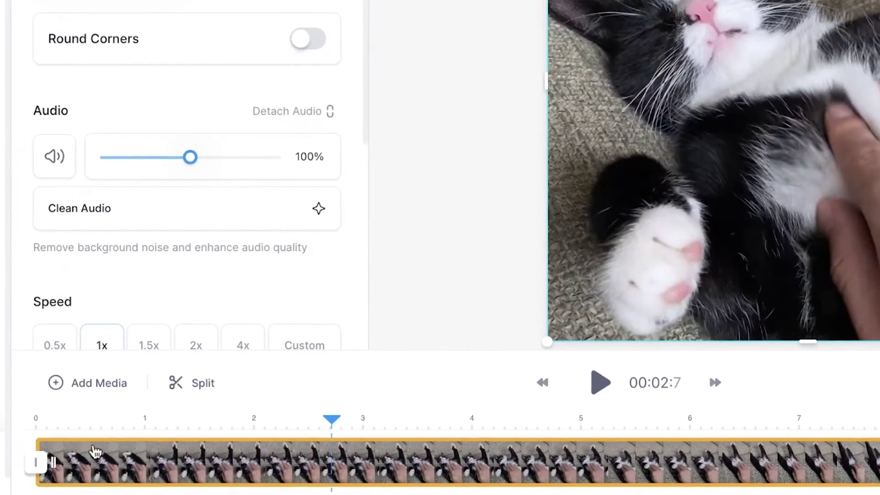
Trim the cat clip to about 2.6 seconds, starting near 1.9 seconds, checking with playback
left_click_drag(39, 460, 254, 438)
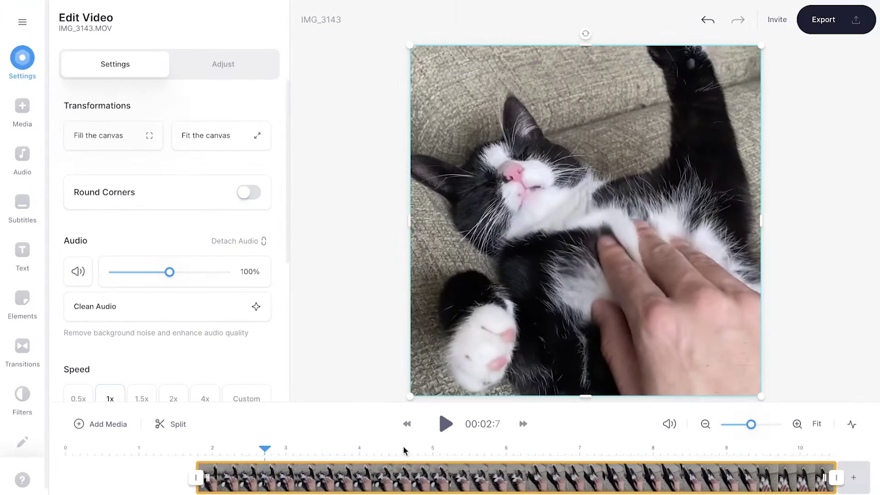
left_click(596, 418)
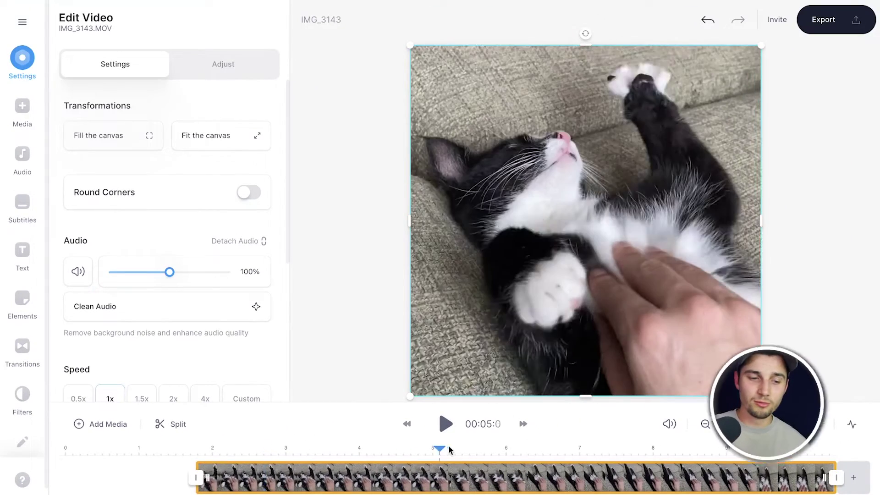
key("space")
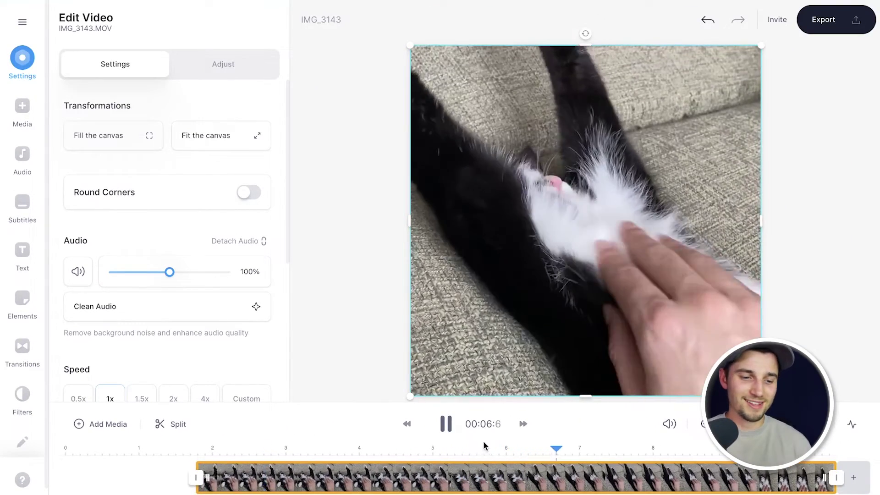
left_click(439, 448)
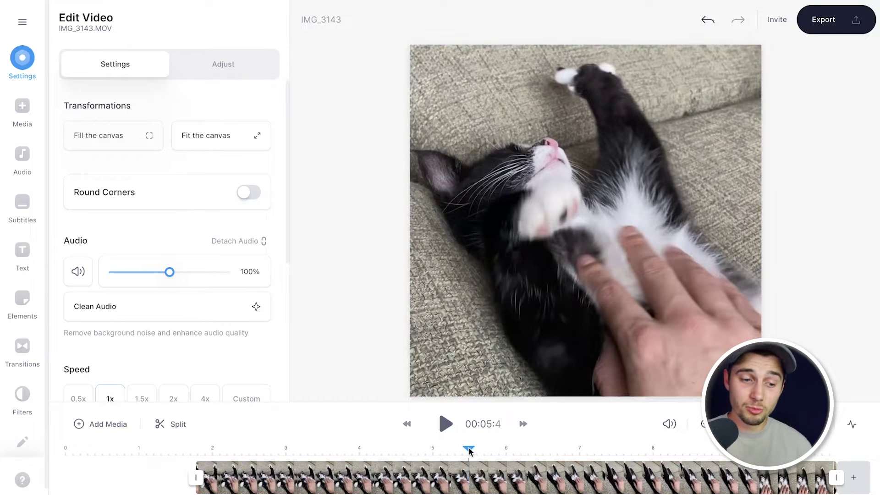
key("space")
key("space")
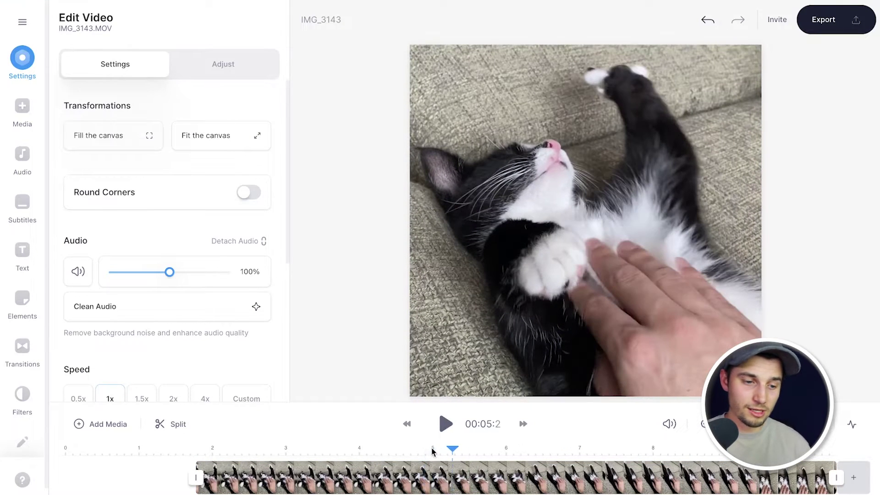
left_click(250, 471)
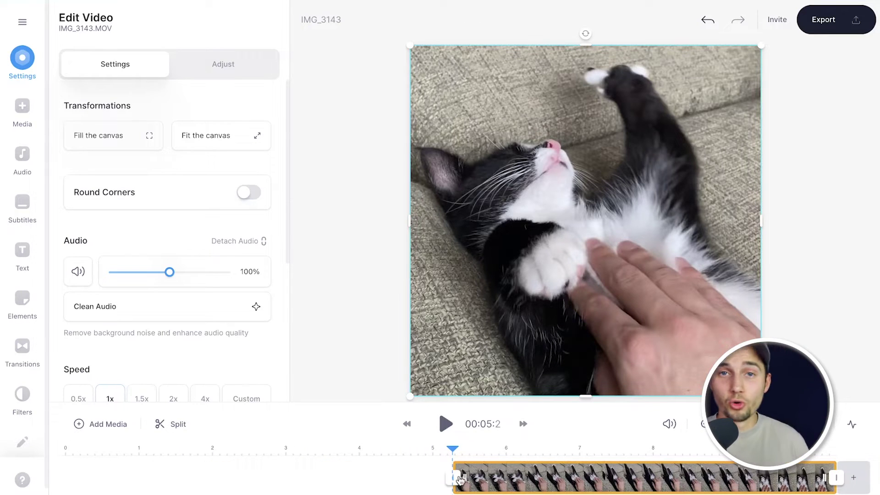
left_click(558, 479)
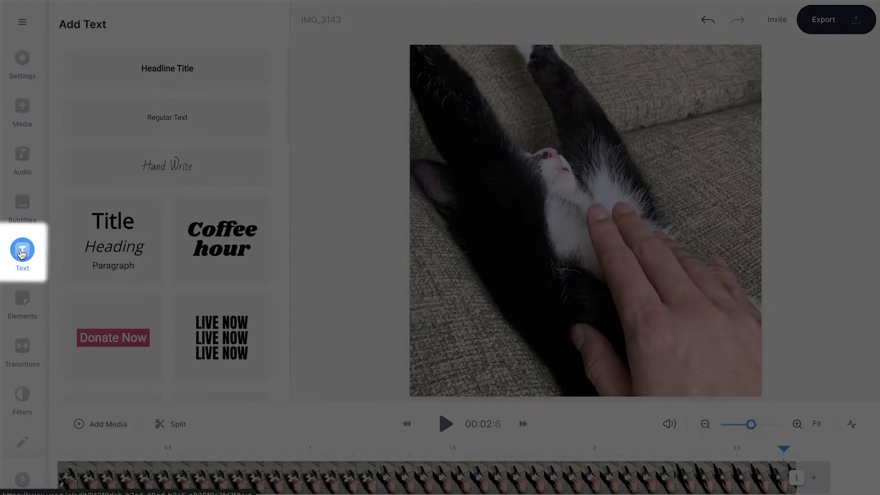
Add a Headline Title over the cat and change its text to 'GOOD MORNING!'
scroll(183, 174, "down", 5)
scroll(184, 174, "up", 5)
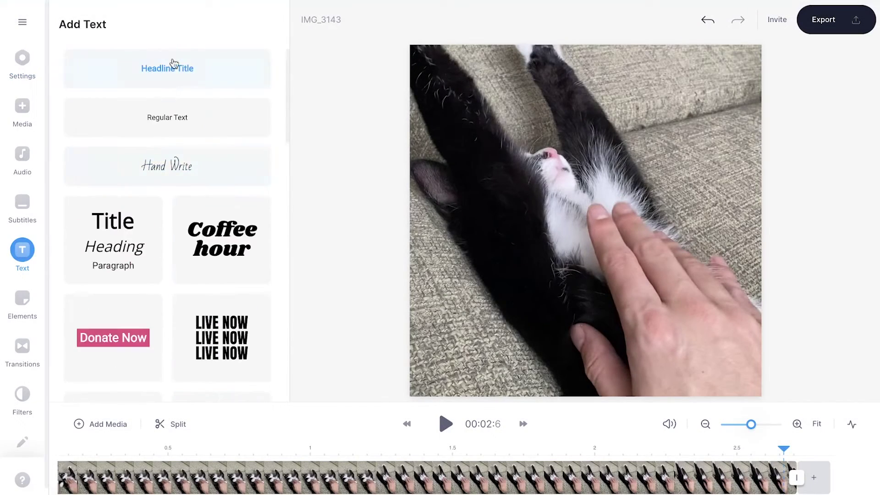
left_click(195, 85)
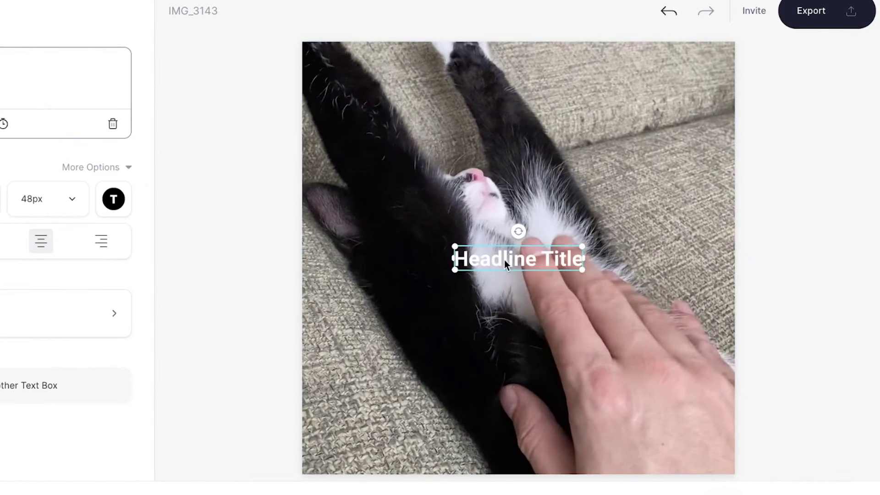
left_click_drag(573, 221, 539, 325)
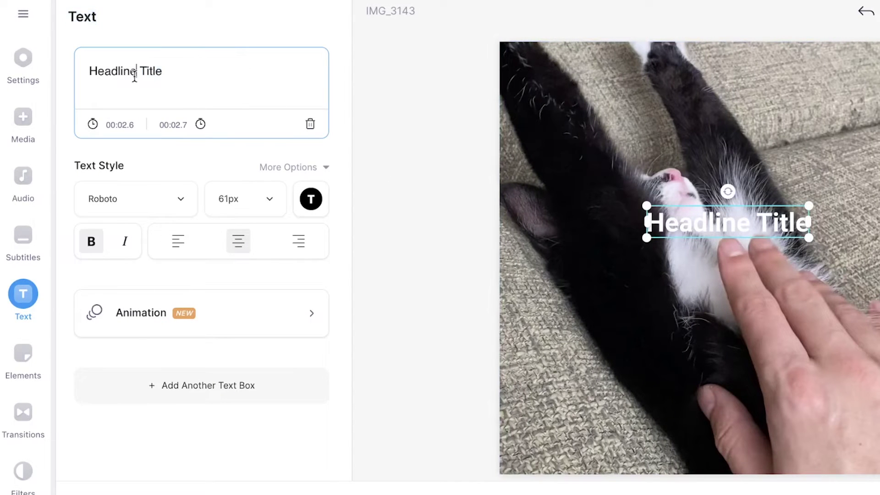
key("ctrl+a")
type("GOOD MORN")
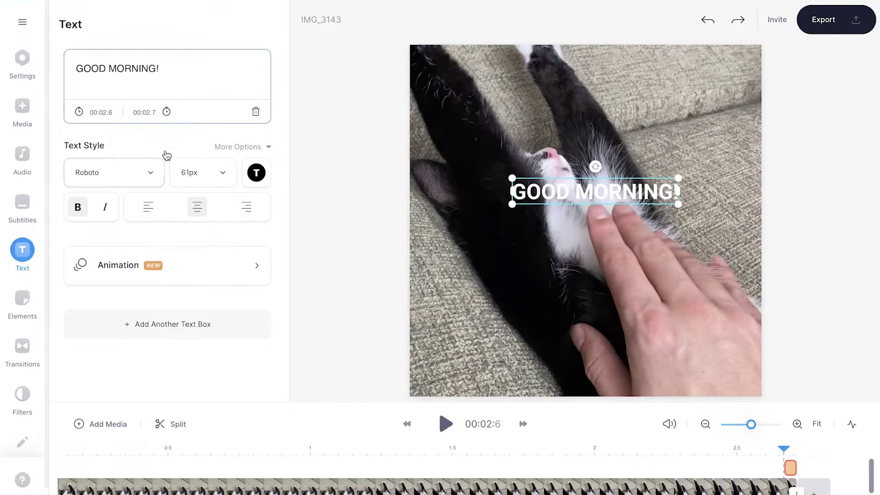
Change the caption font from Roboto to Poppins
left_click(146, 166)
scroll(143, 265, "down", 3)
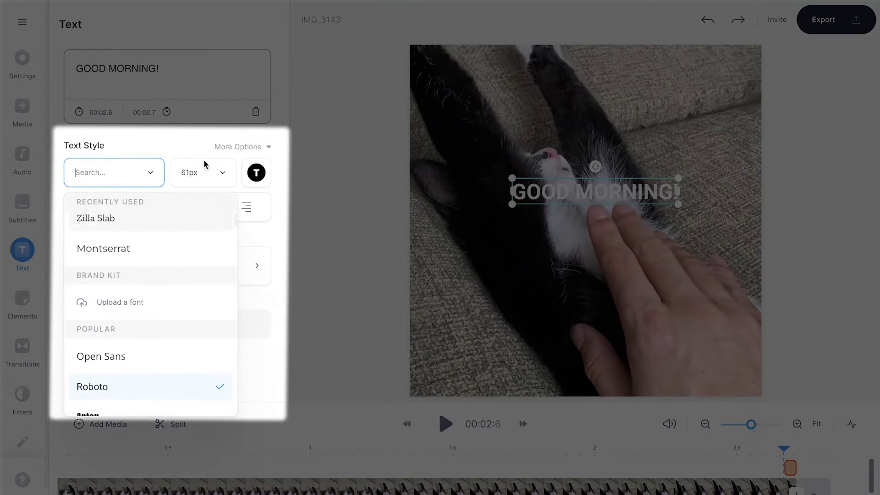
left_click(188, 129)
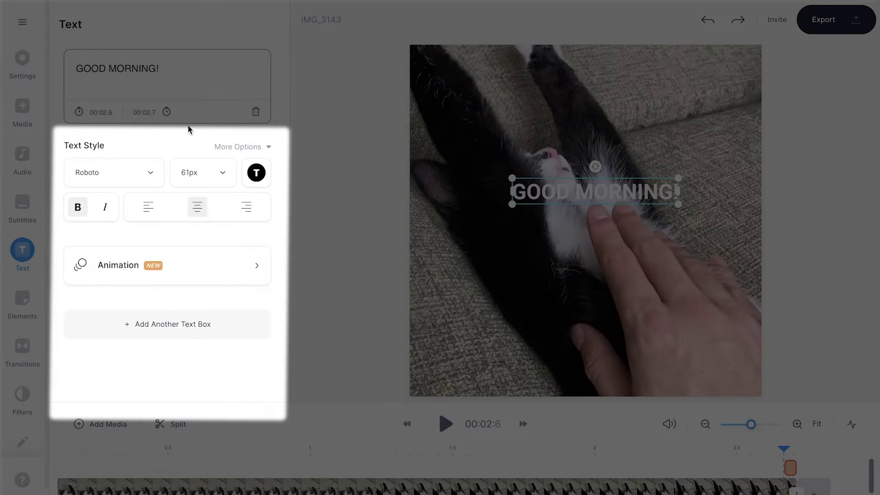
left_click(256, 174)
left_click(252, 148)
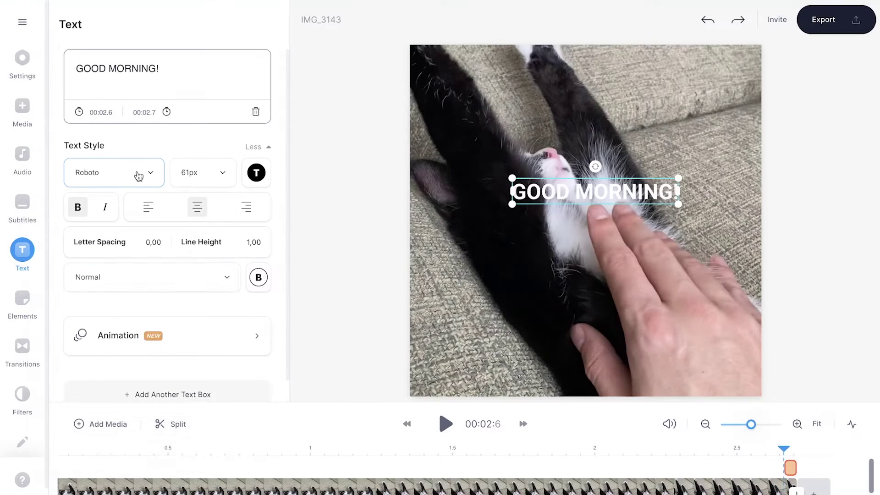
left_click(138, 174)
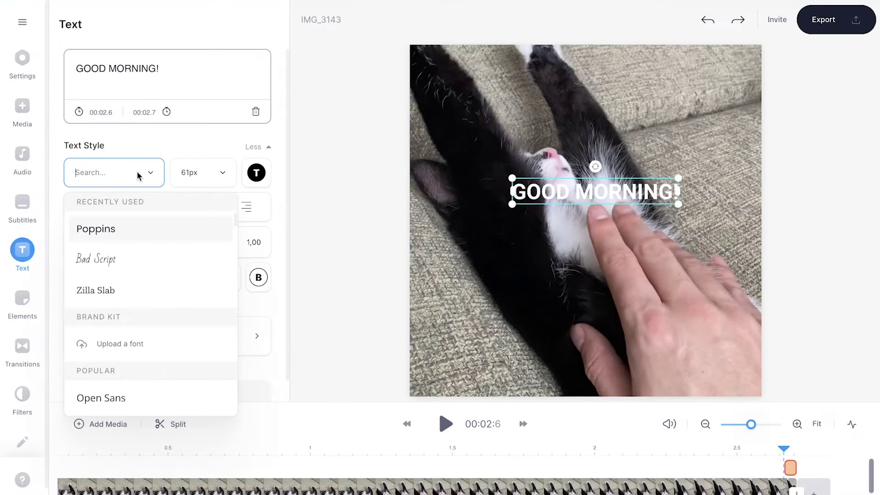
left_click(124, 231)
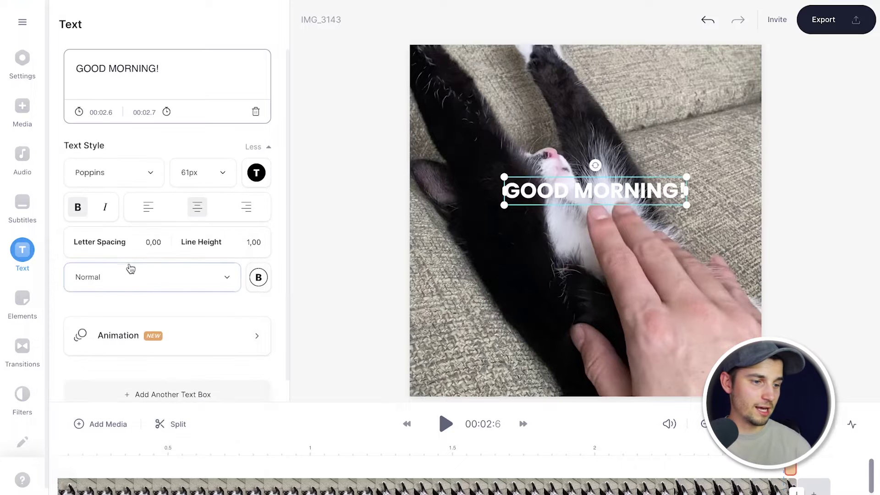
Give the caption a yellow Block background and move it near the video's bottom
left_click(215, 277)
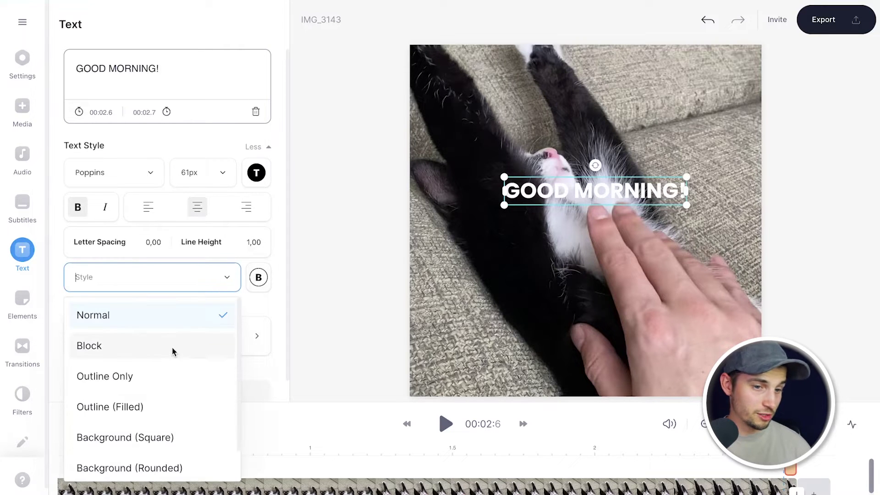
left_click(157, 346)
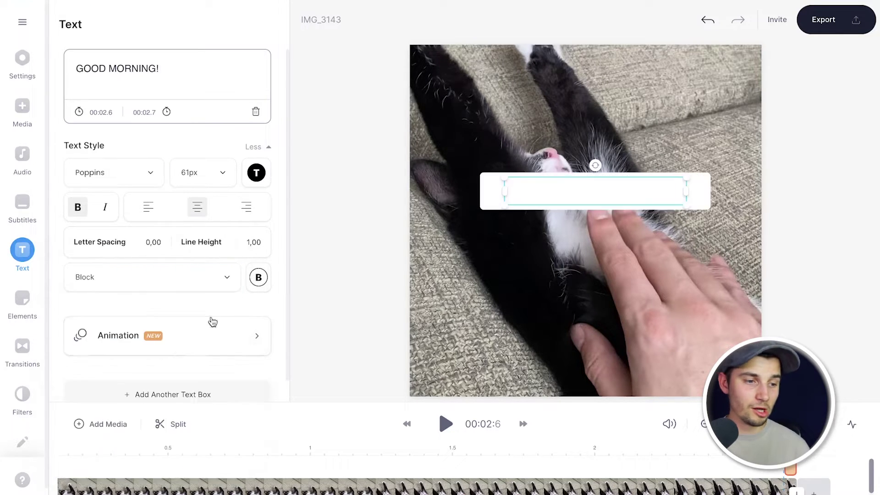
left_click(258, 277)
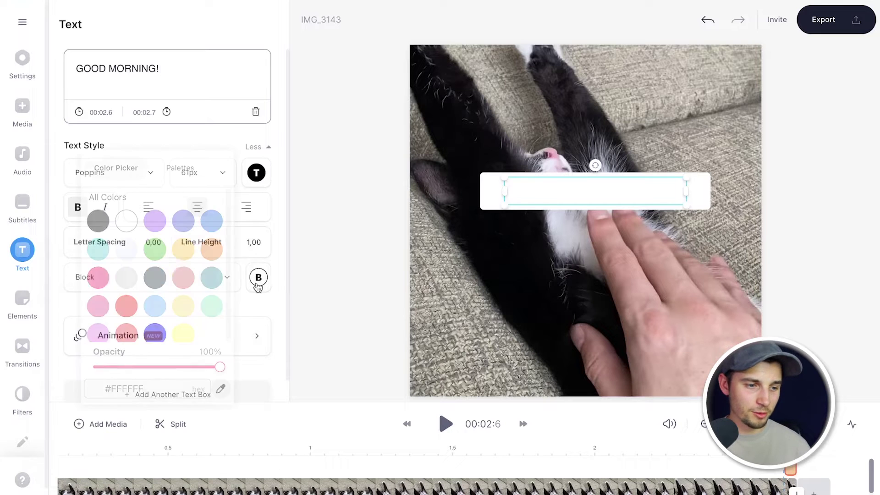
left_click(184, 249)
left_click(587, 190)
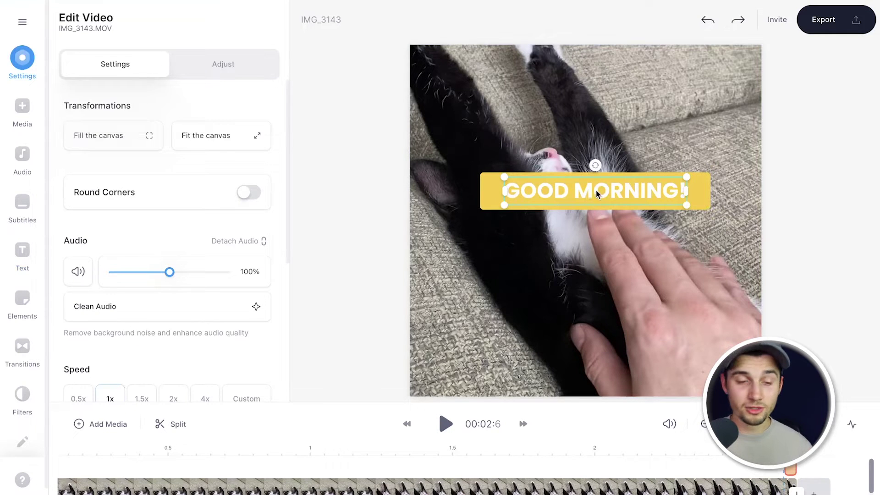
left_click_drag(596, 191, 581, 372)
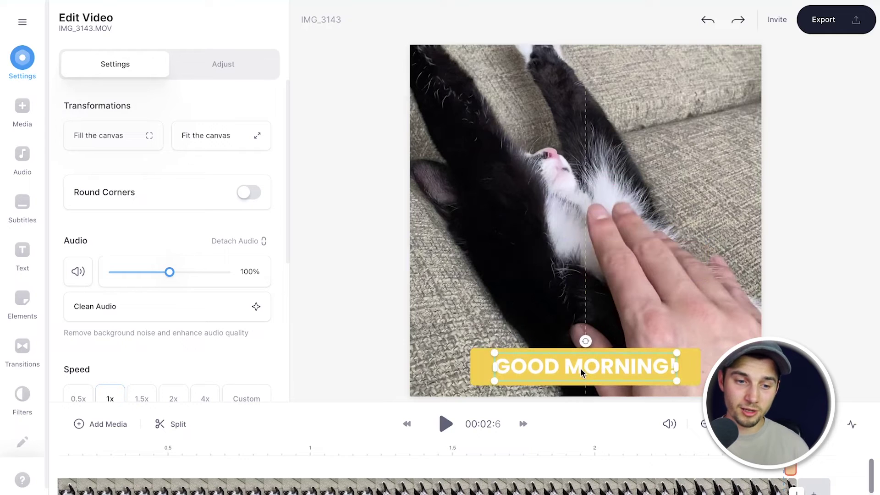
Widen the caption to full frame width and make its clip start at 0
left_click_drag(676, 352, 703, 335)
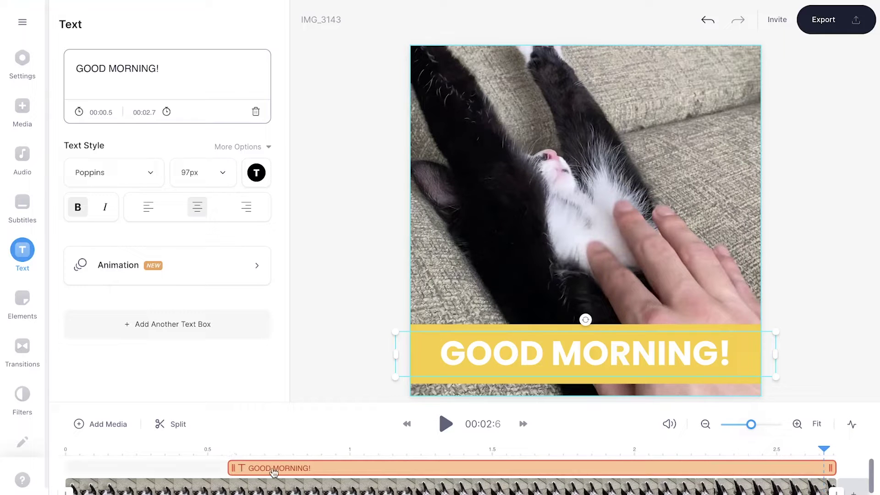
left_click_drag(667, 468, 600, 468)
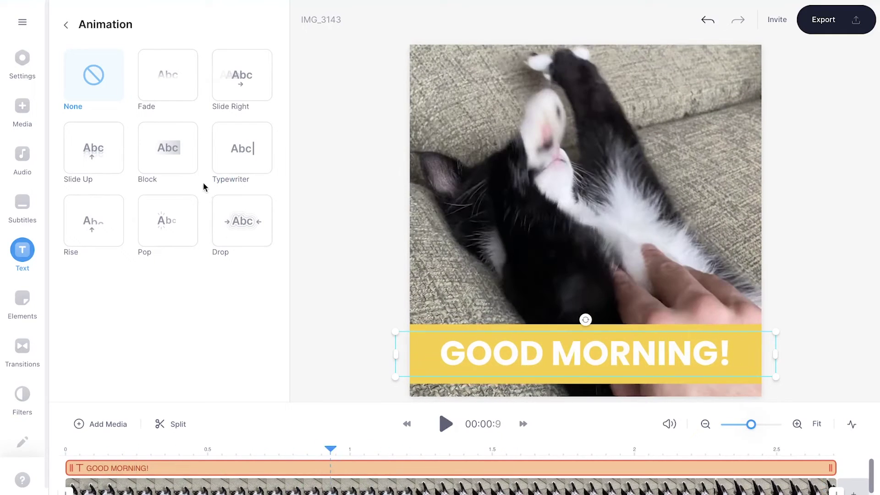
Apply the Typewriter animation to the GOOD MORNING! caption
left_click(234, 161)
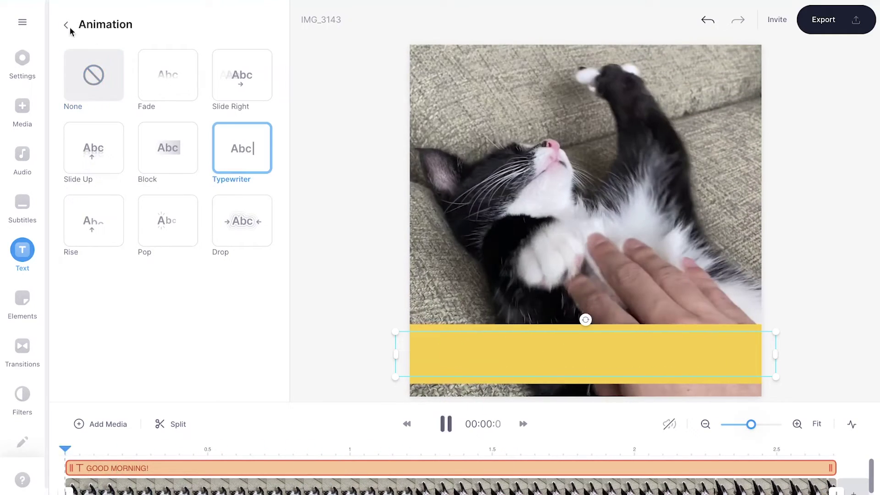
left_click(66, 24)
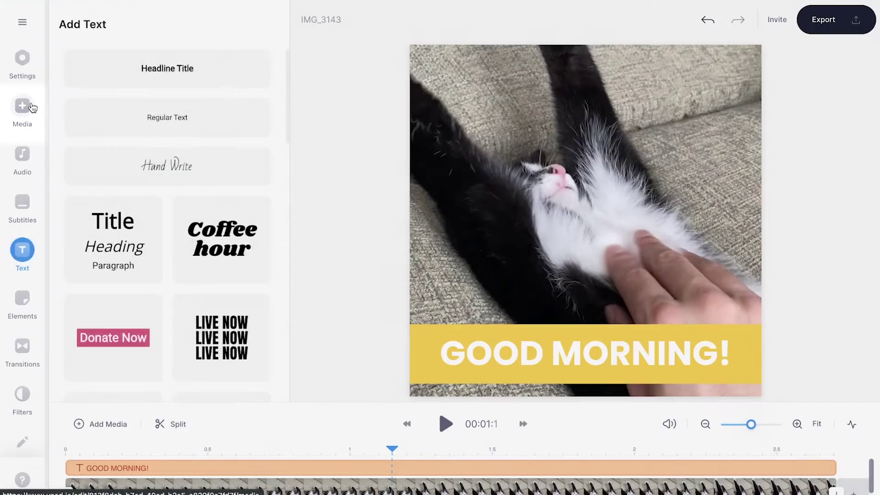
Add the sun-through-clouds stock clip, found by searching 'sun', after the cat clip
left_click(22, 106)
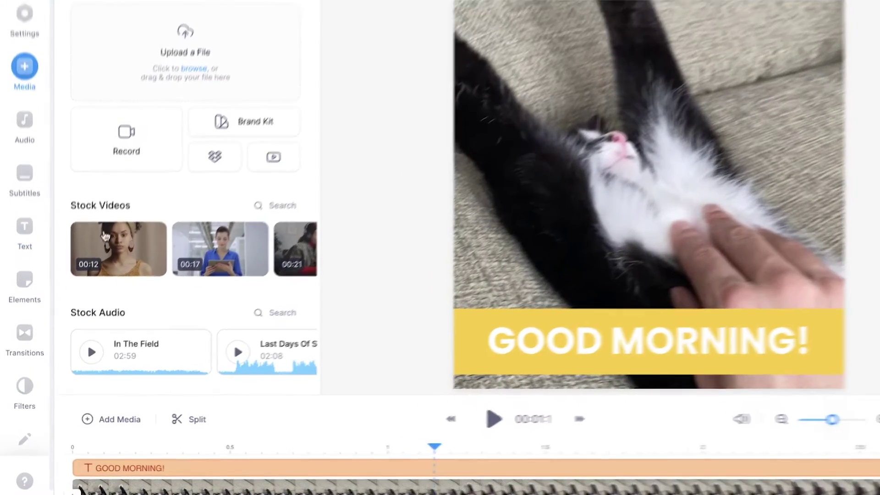
scroll(114, 232, "right", 5)
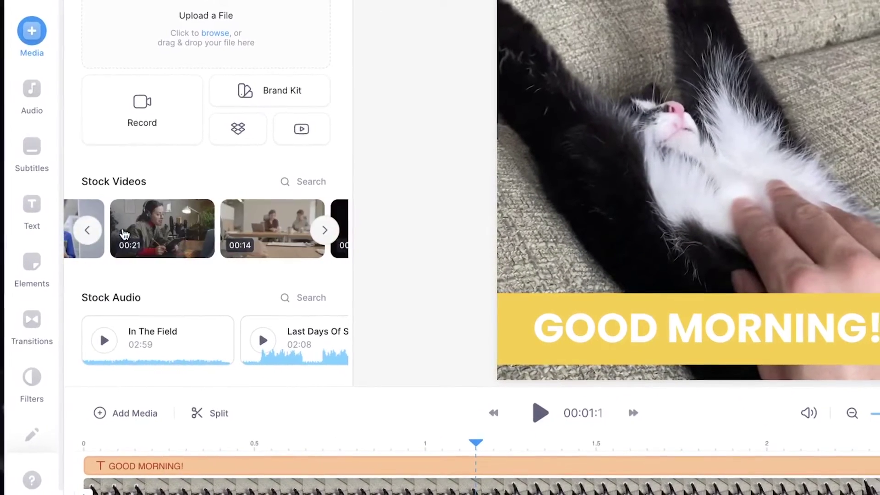
scroll(133, 339, "right", 3)
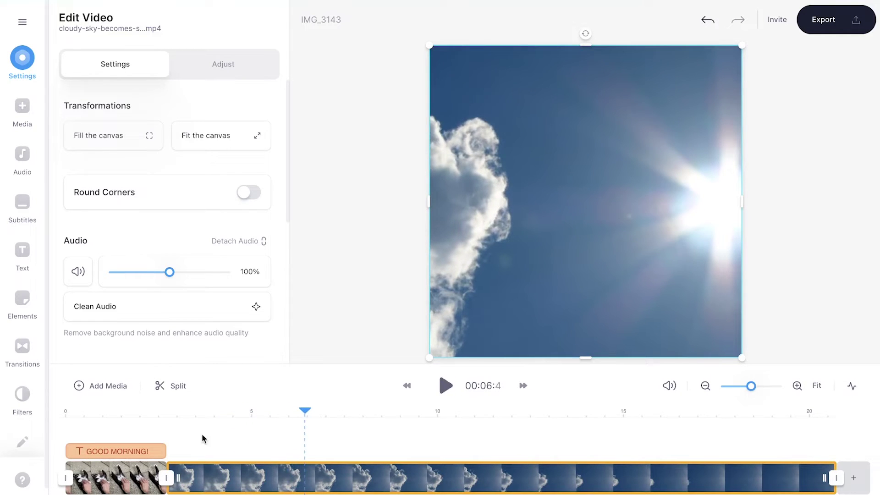
Move the sky clip to its own track under the cat clip, trimmed to 2.7 seconds
left_click_drag(232, 479, 408, 479)
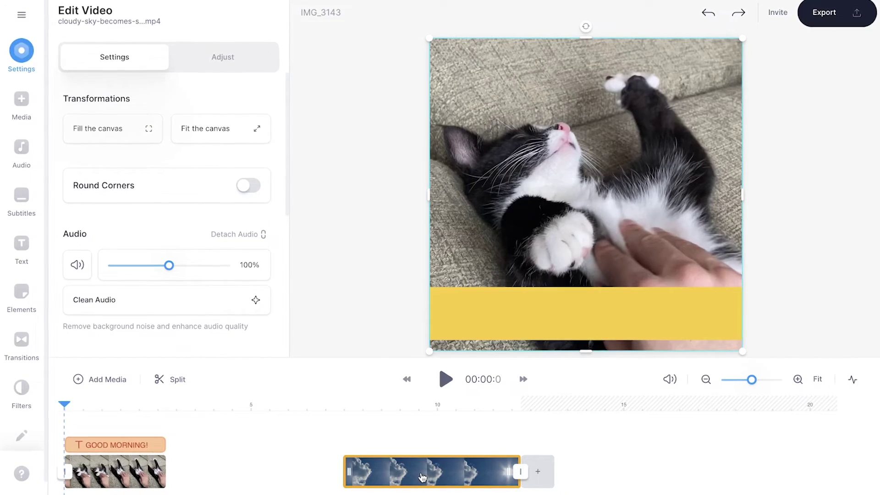
left_click_drag(438, 479, 197, 481)
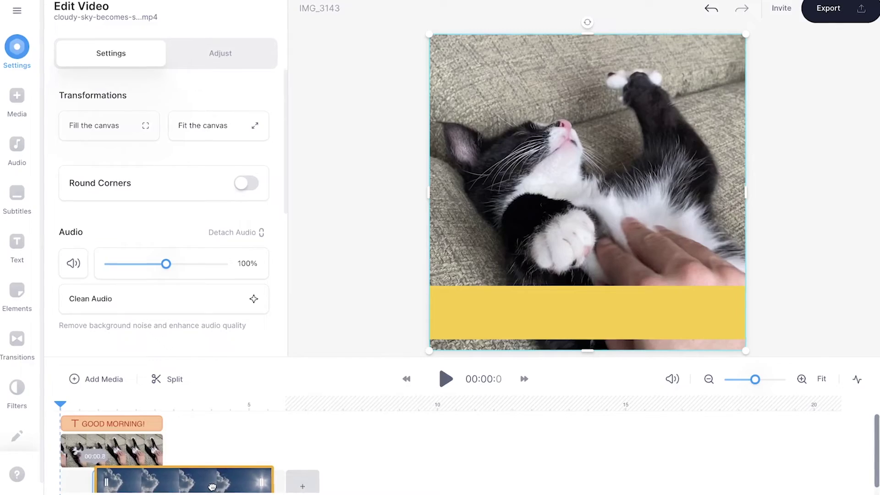
left_click(825, 377)
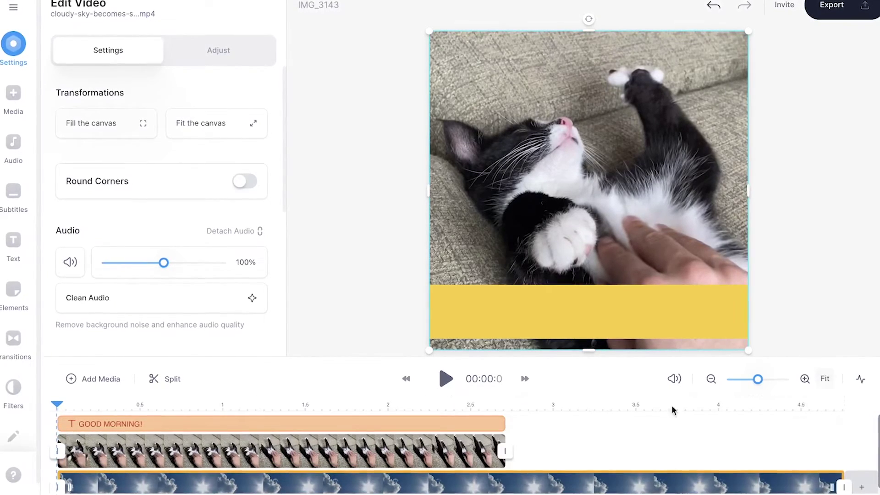
left_click_drag(833, 487, 602, 487)
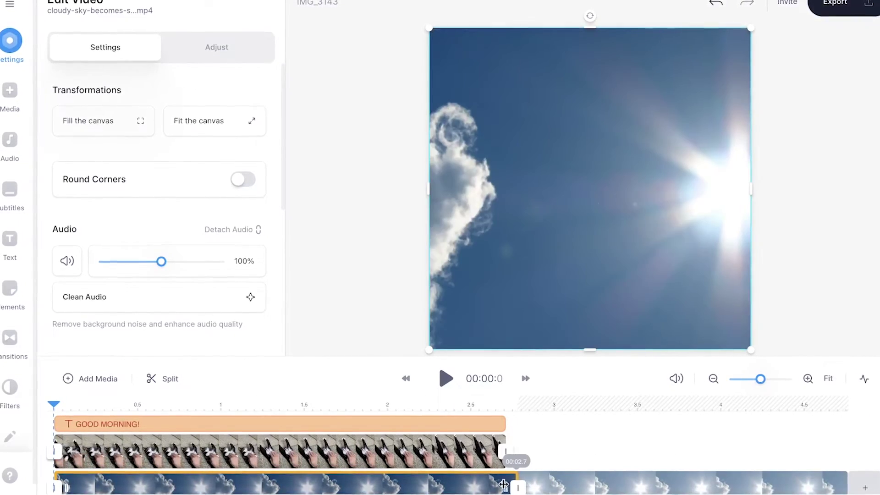
left_click_drag(503, 484, 505, 485)
left_click(821, 382)
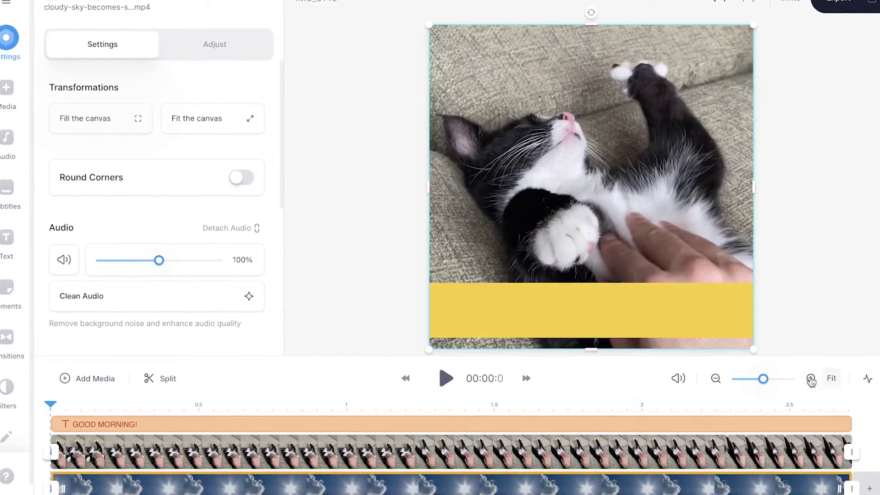
left_click(469, 299)
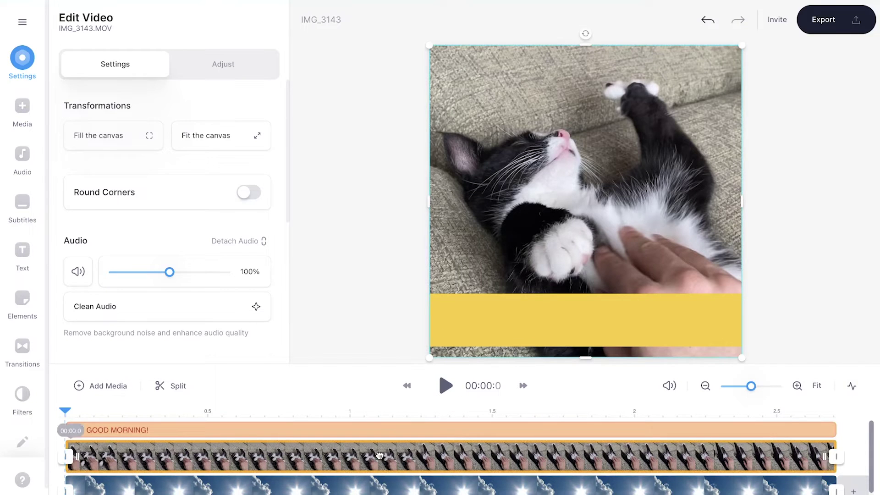
Chroma-key out the beige couch at sensitivity 50.9 and enlarge the cat footage past the frame
scroll(186, 179, "down", 5)
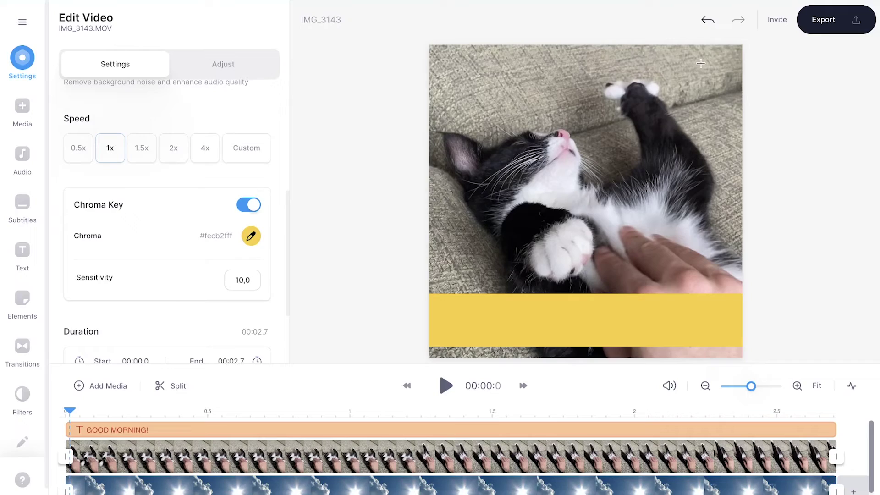
key("space")
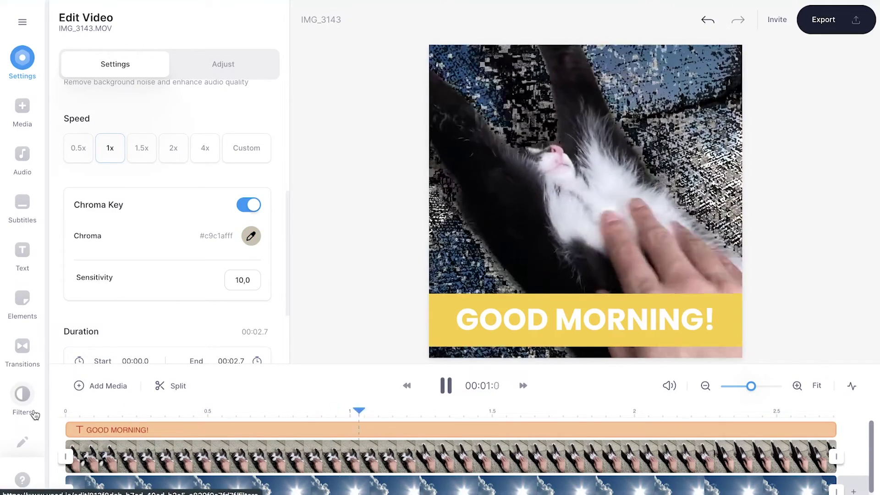
key("space")
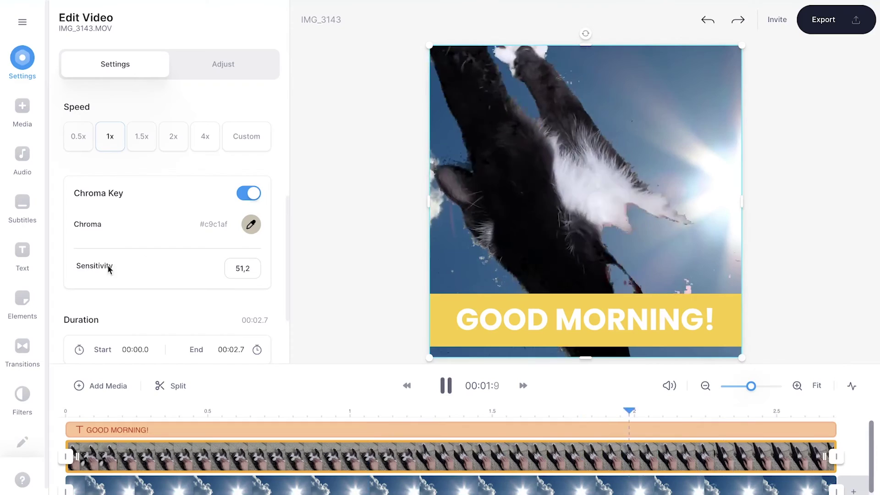
left_click_drag(91, 268, 87, 268)
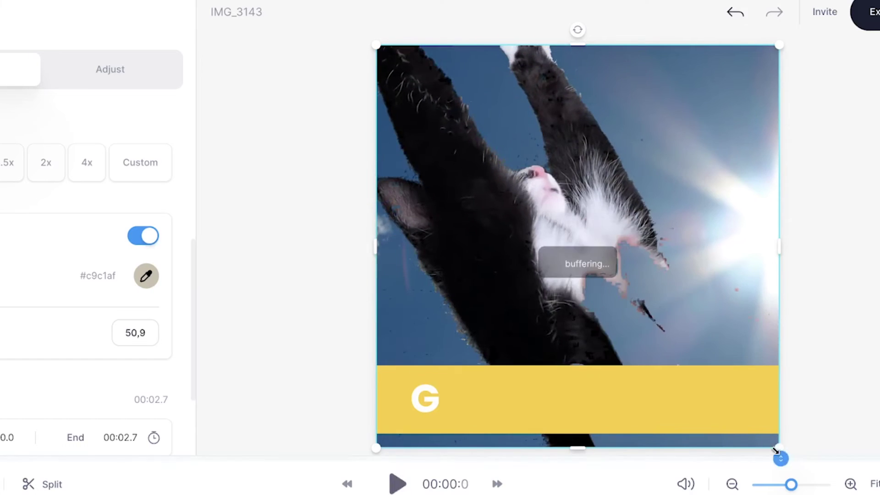
left_click_drag(779, 451, 877, 494)
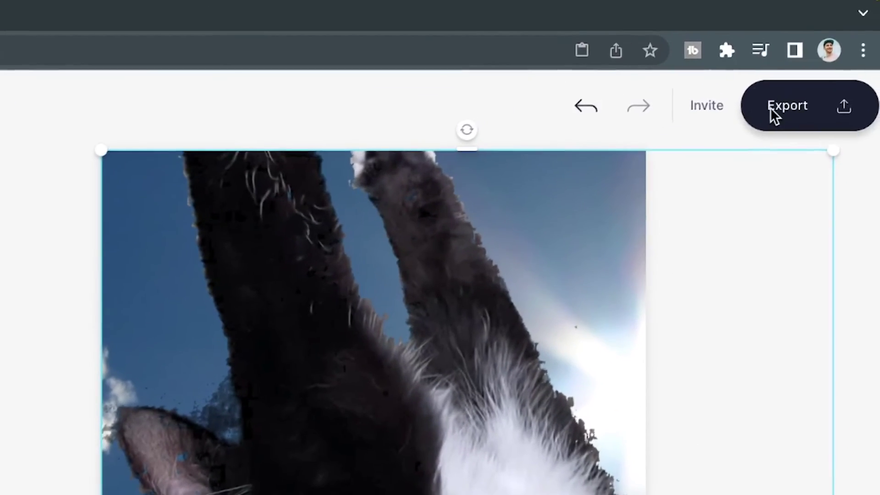
Export the IMG_3143 video with the HD quality preset
left_click(772, 110)
left_click(606, 307)
scroll(609, 280, "down", 2)
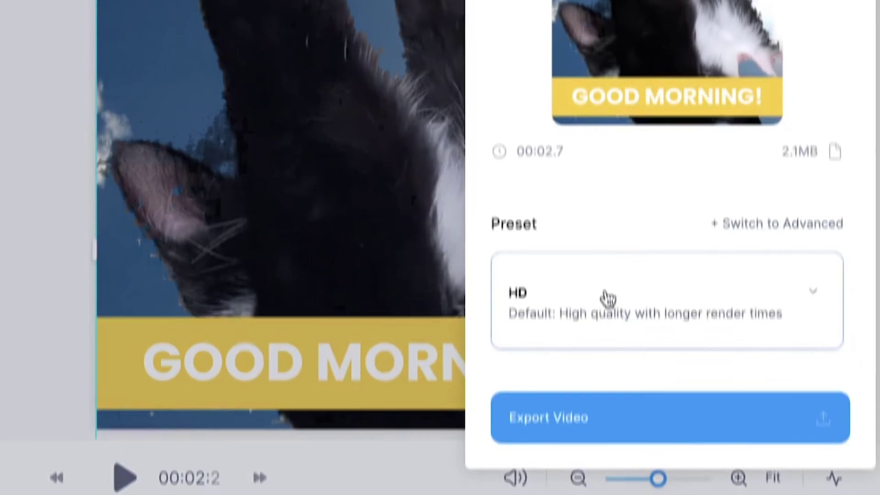
scroll(609, 279, "up", 2)
left_click(581, 360)
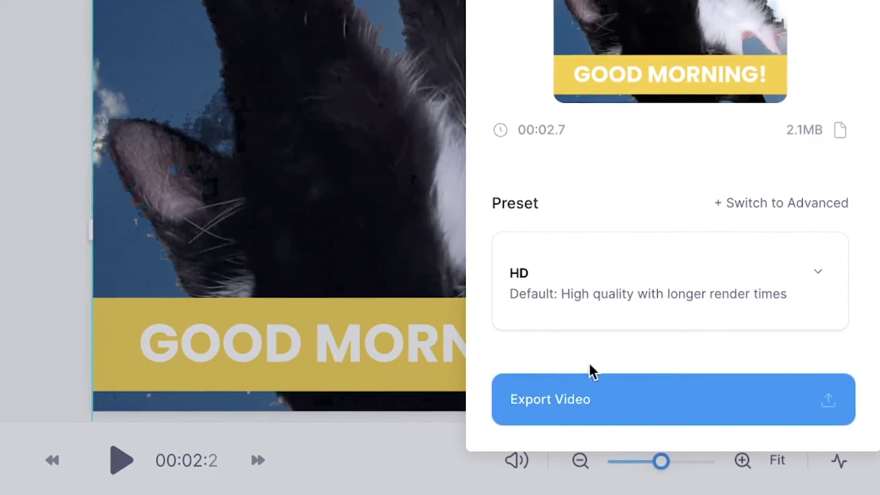
left_click(573, 415)
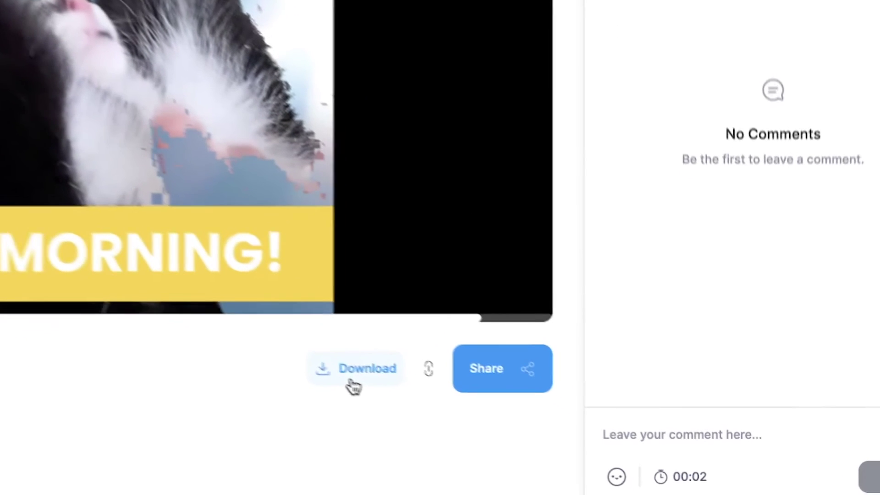
Show the MP4 and GIF download options on the share page
left_click(472, 408)
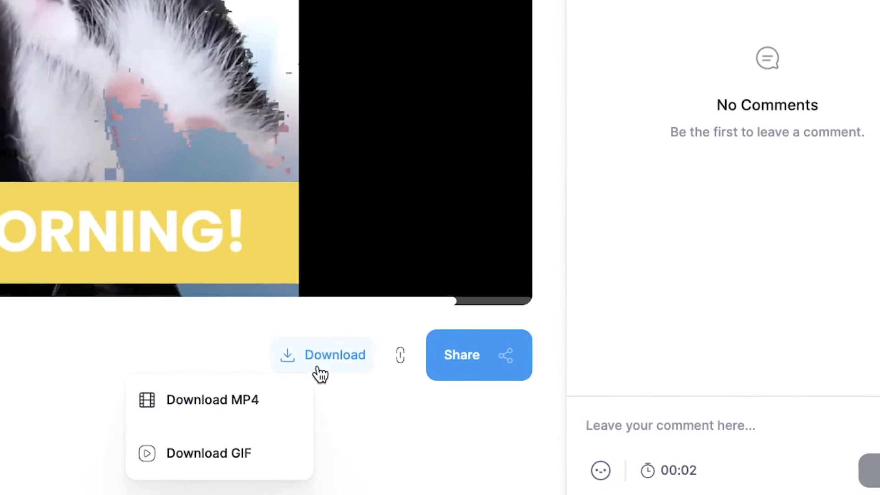